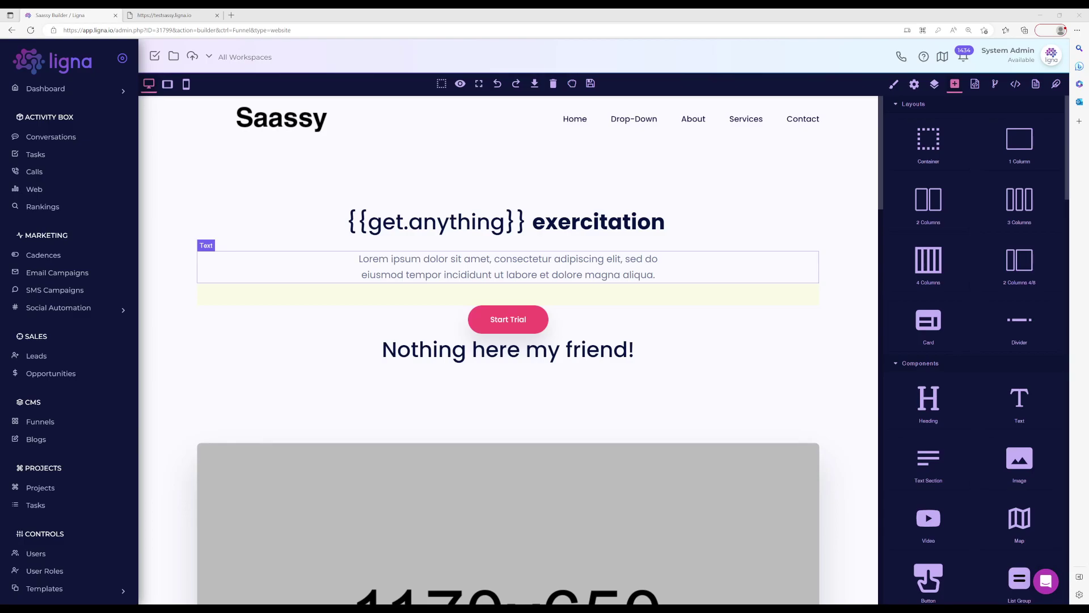
# Preview the live site showing only 'Nothing here my friend!', then return to the Ligna builder.
pyautogui.scroll(-3, 508, 349)
pyautogui.scroll(3, 508, 349)
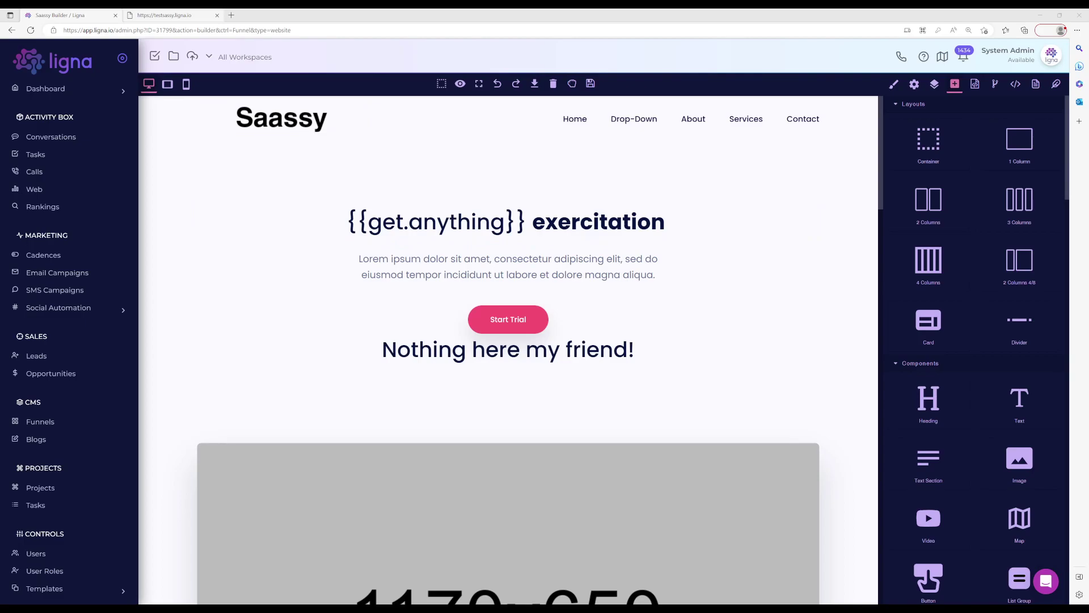
pyautogui.hotkey('ctrl', 'Tab')
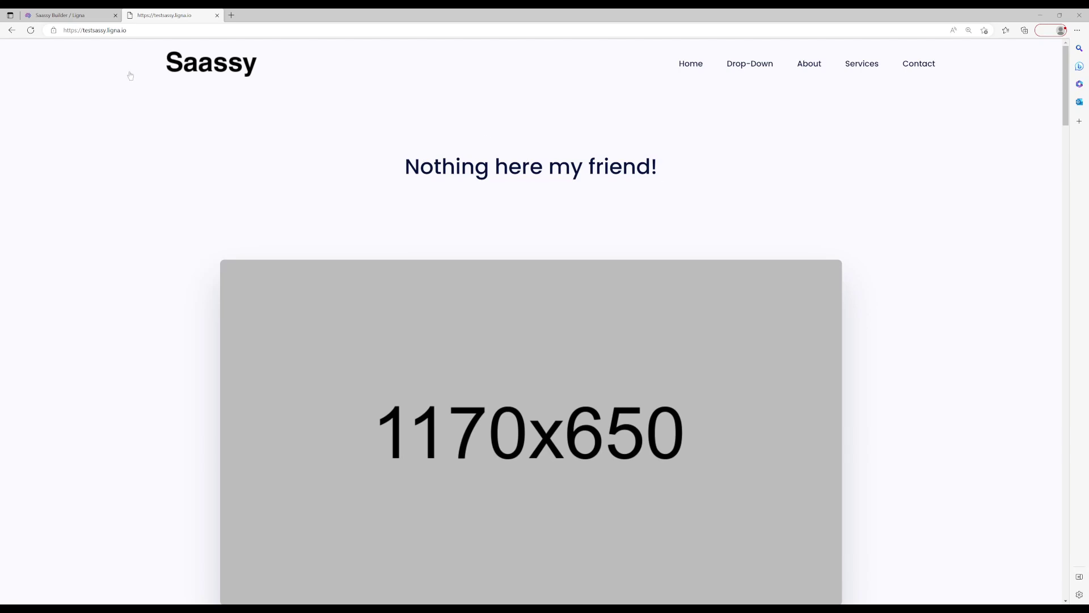
pyautogui.click(67, 16)
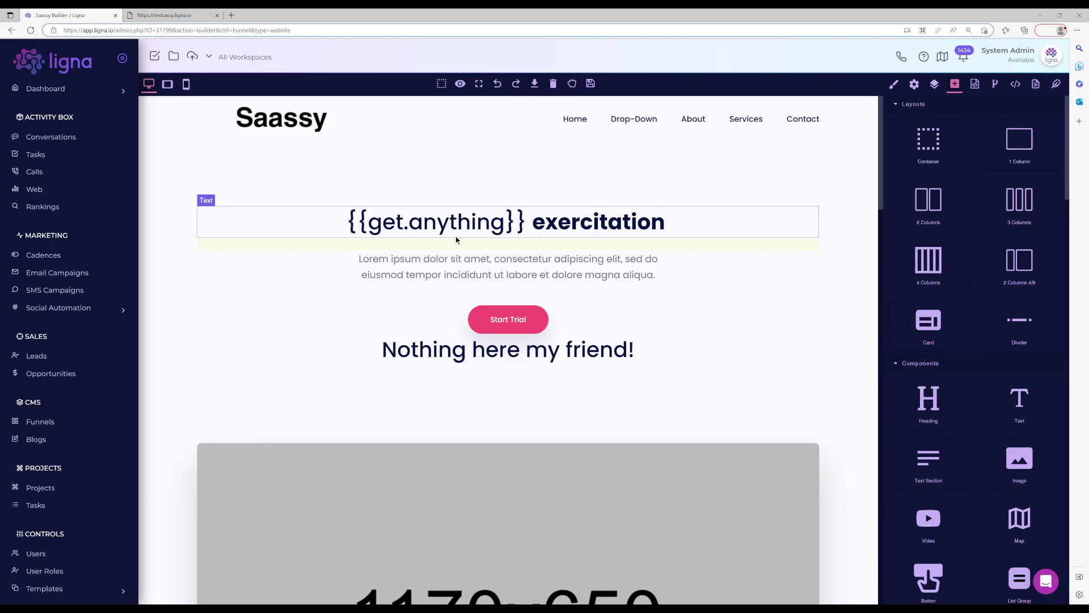
# Go to the live site tab, where only the 'Nothing here my friend!' heading shows.
pyautogui.click(165, 15)
# Load the live page with /?anything= and a sample name appended to the address.
pyautogui.click(176, 29)
pyautogui.click(176, 29)
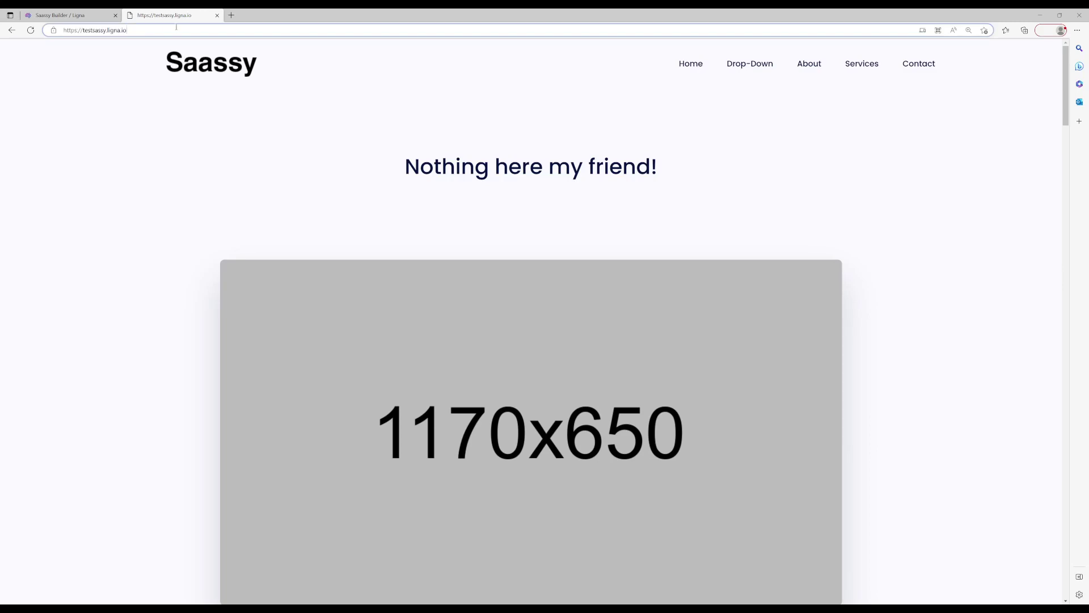
pyautogui.write('/?anything=')
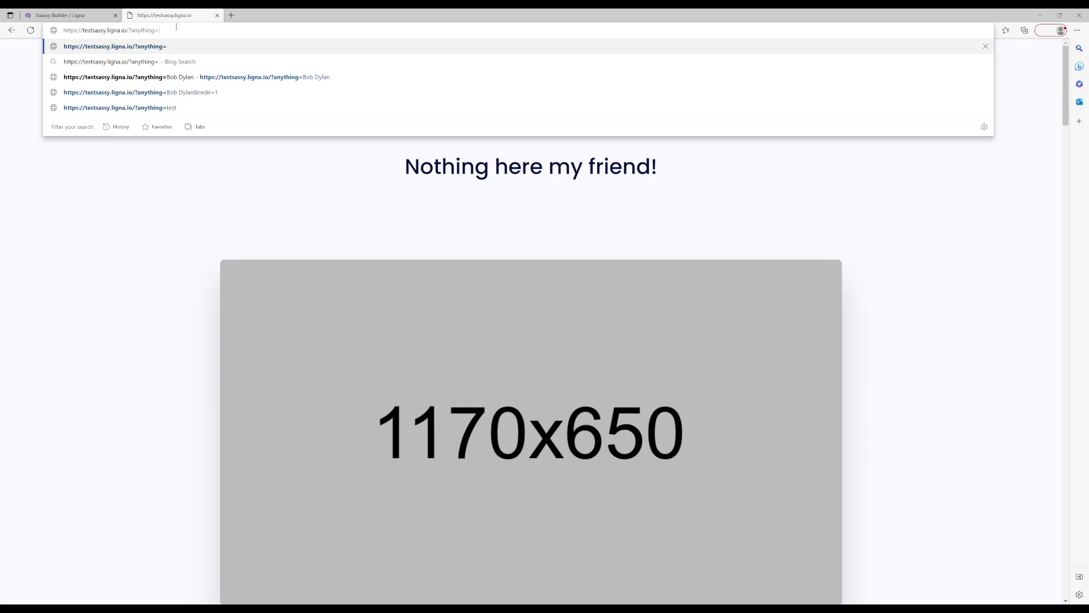
pyautogui.write('Bob Dylan')
pyautogui.press('Return')
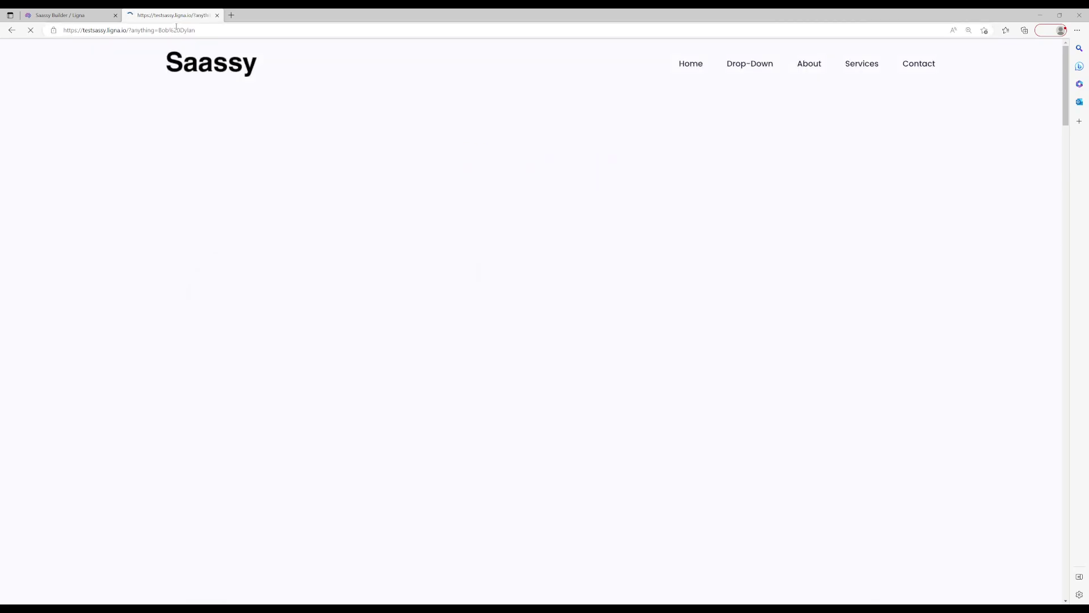
# Check that the name appears in the headline, then select the address's query part.
pyautogui.moveTo(407, 168); pyautogui.dragTo(507, 165)
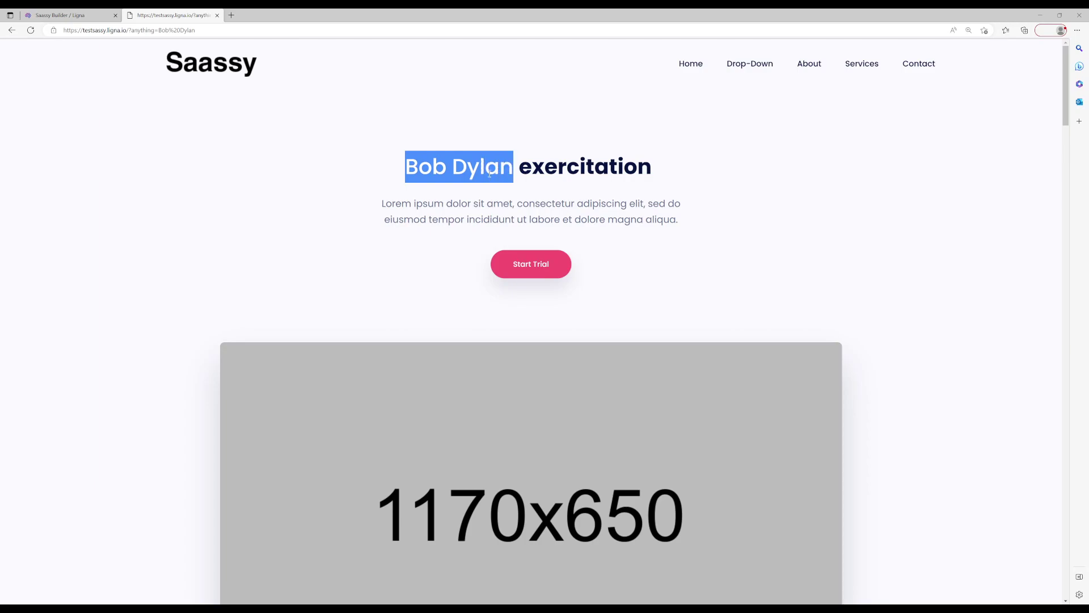
pyautogui.click(389, 176)
pyautogui.scroll(-8, 340, 363)
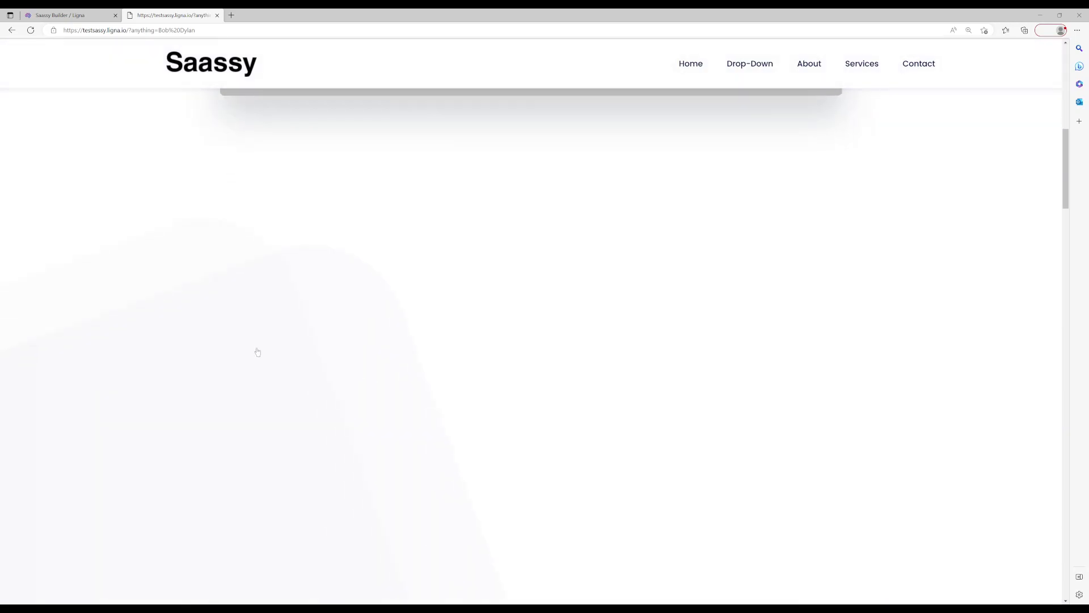
pyautogui.scroll(8, 469, 448)
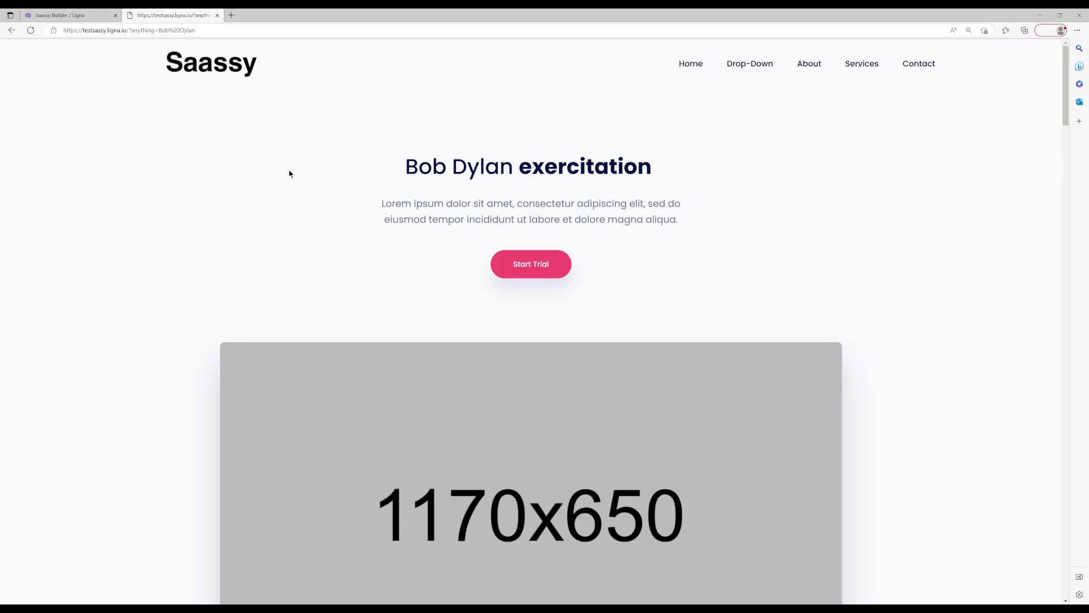
pyautogui.moveTo(196, 31); pyautogui.dragTo(126, 30)
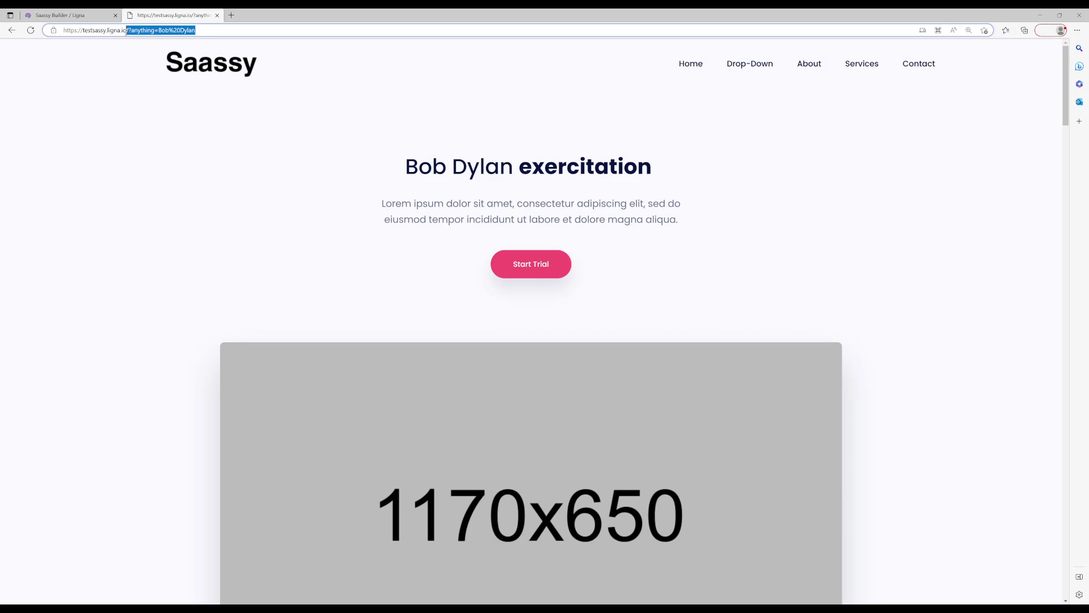
# Inspect the anything parameter value in the address bar.
pyautogui.click(363, 255)
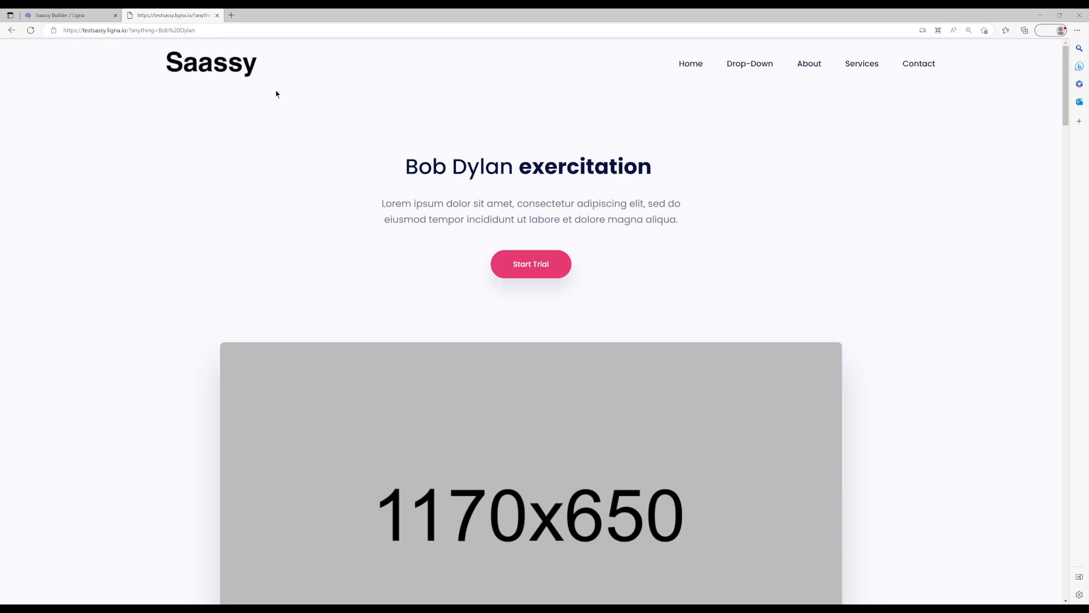
pyautogui.moveTo(157, 30); pyautogui.dragTo(204, 29)
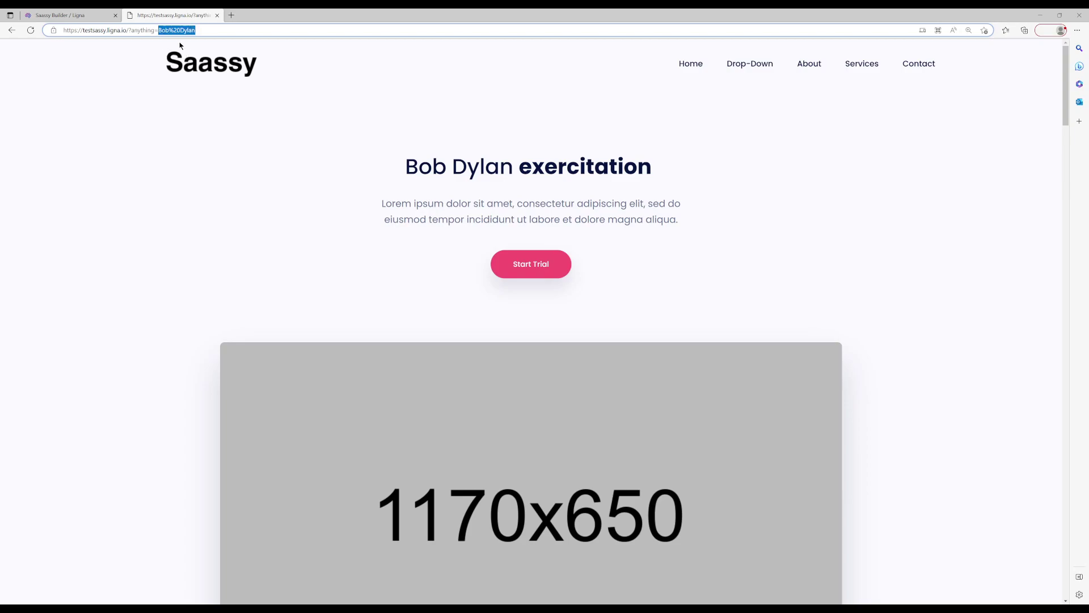
pyautogui.click(316, 172)
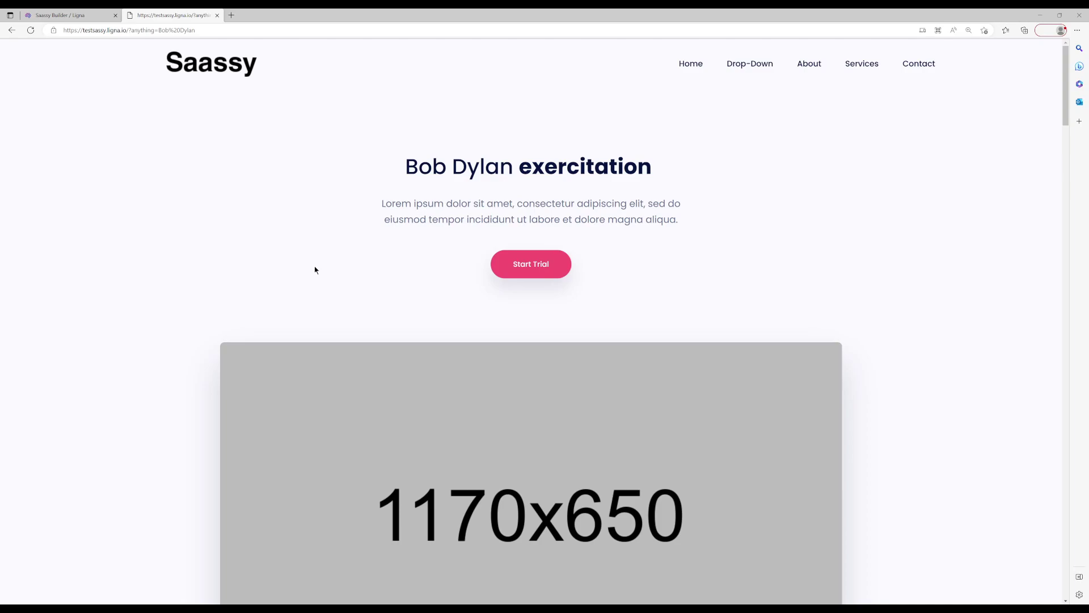
# Delete the ?anything query from the address and reload the bare site URL.
pyautogui.moveTo(735, 68)
pyautogui.moveTo(738, 114)
pyautogui.click(205, 30)
pyautogui.click(204, 29)
pyautogui.moveTo(205, 29); pyautogui.dragTo(126, 30)
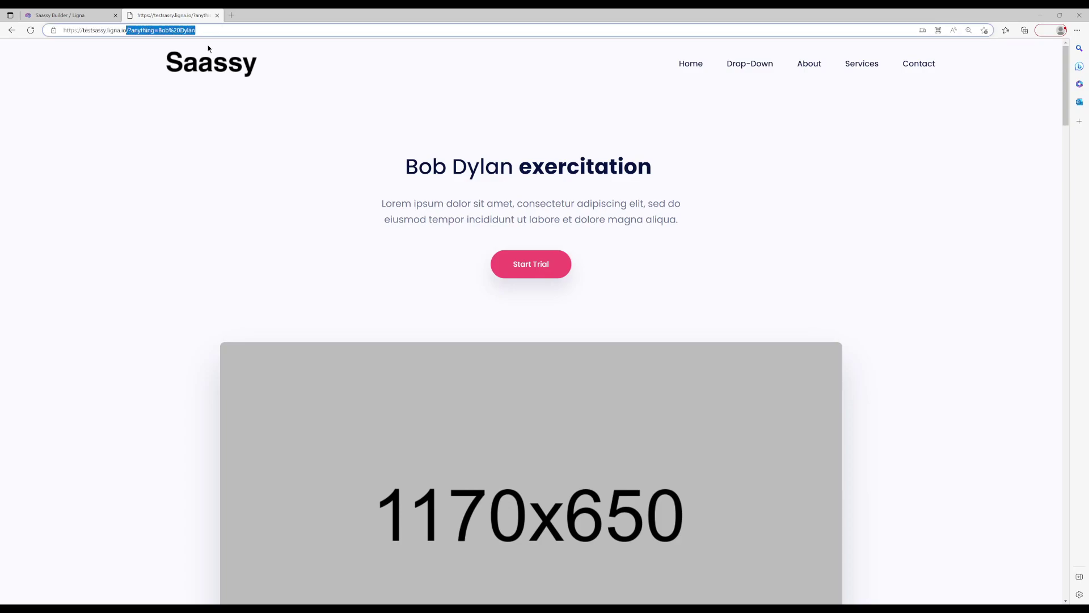
pyautogui.press('BackSpace')
pyautogui.press('Return')
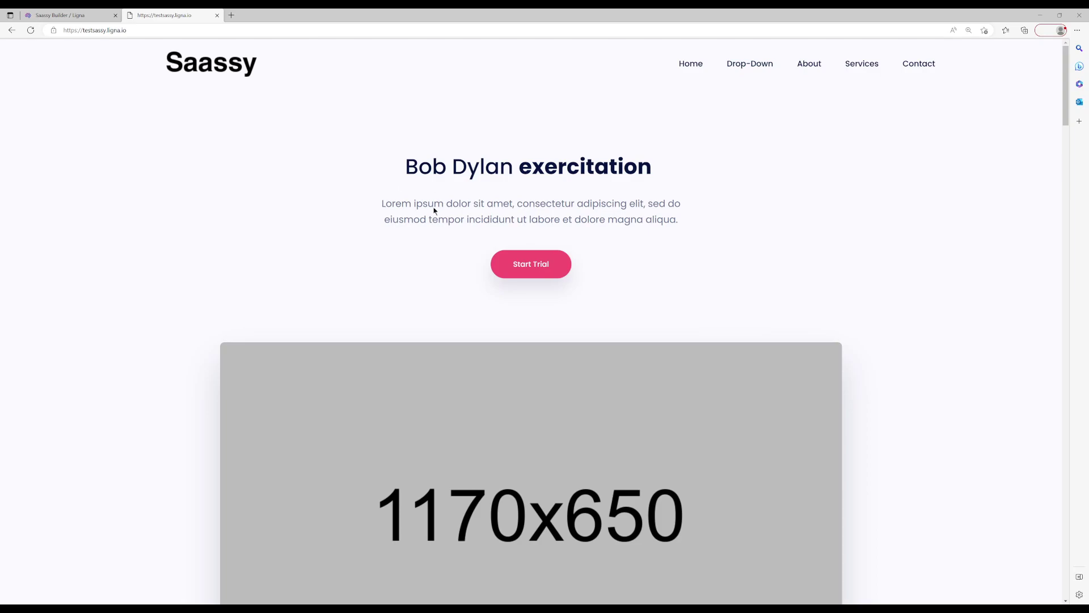
pyautogui.scroll(-8, 656, 277)
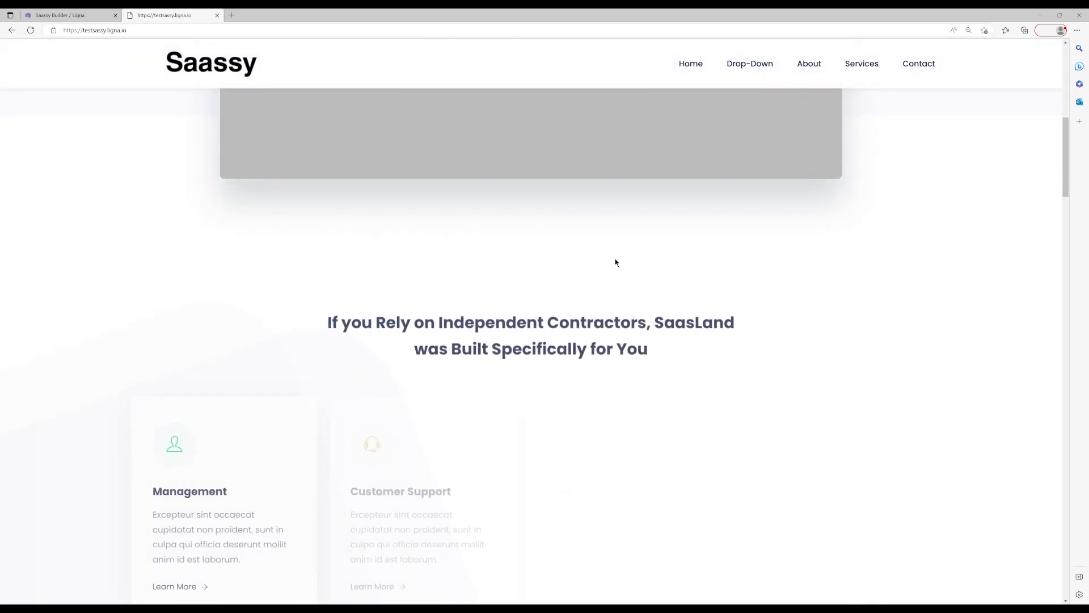
pyautogui.scroll(8, 495, 293)
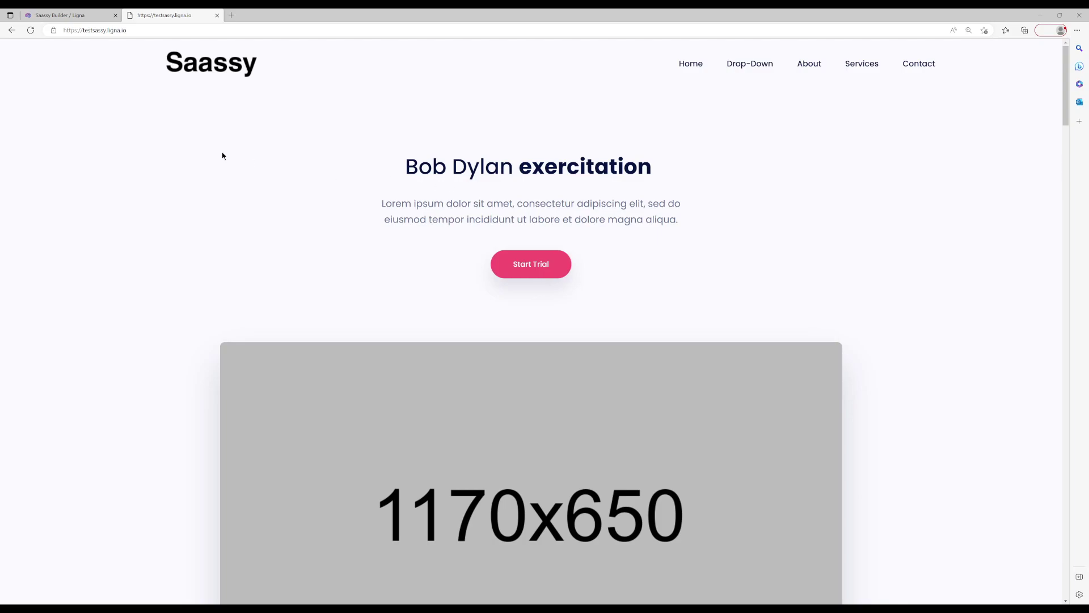
pyautogui.click(11, 30)
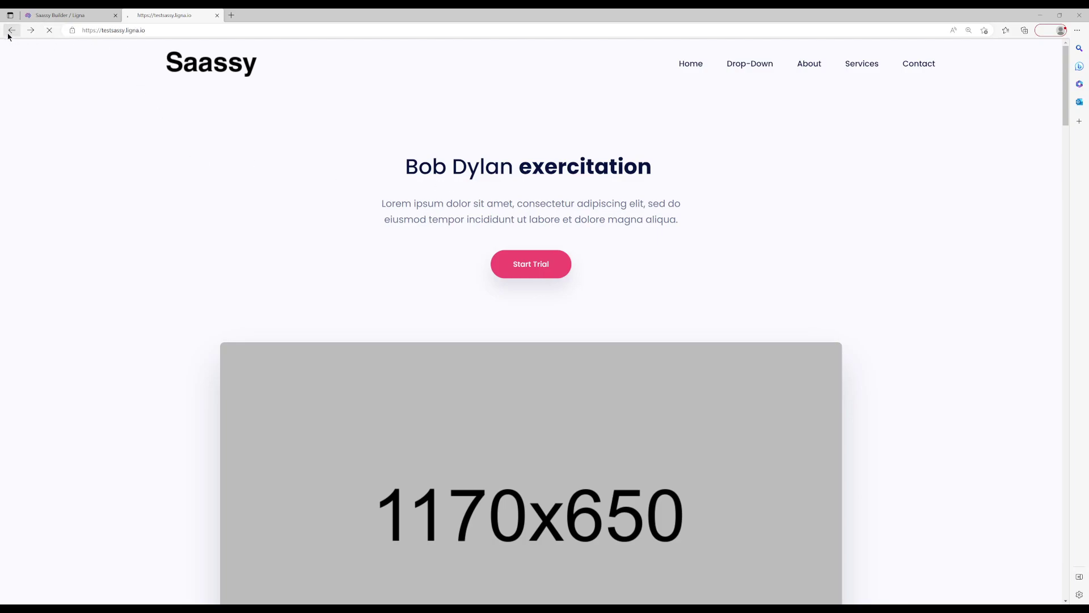
# Append &redir=1 to the live page address and reload it.
pyautogui.click(235, 33)
pyautogui.click(235, 32)
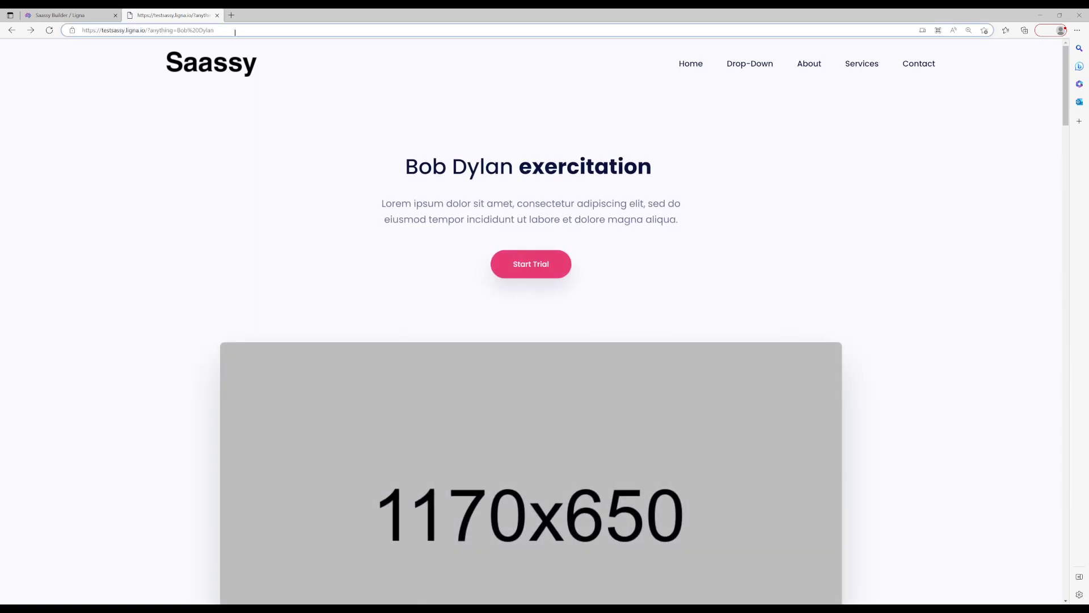
pyautogui.write('&')
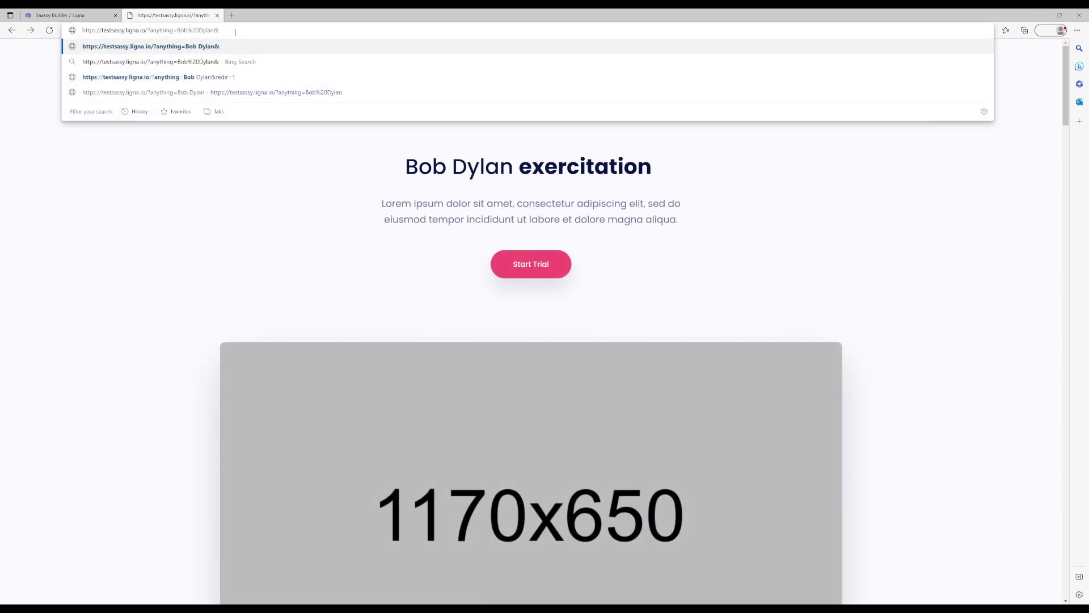
pyautogui.write('redir=1')
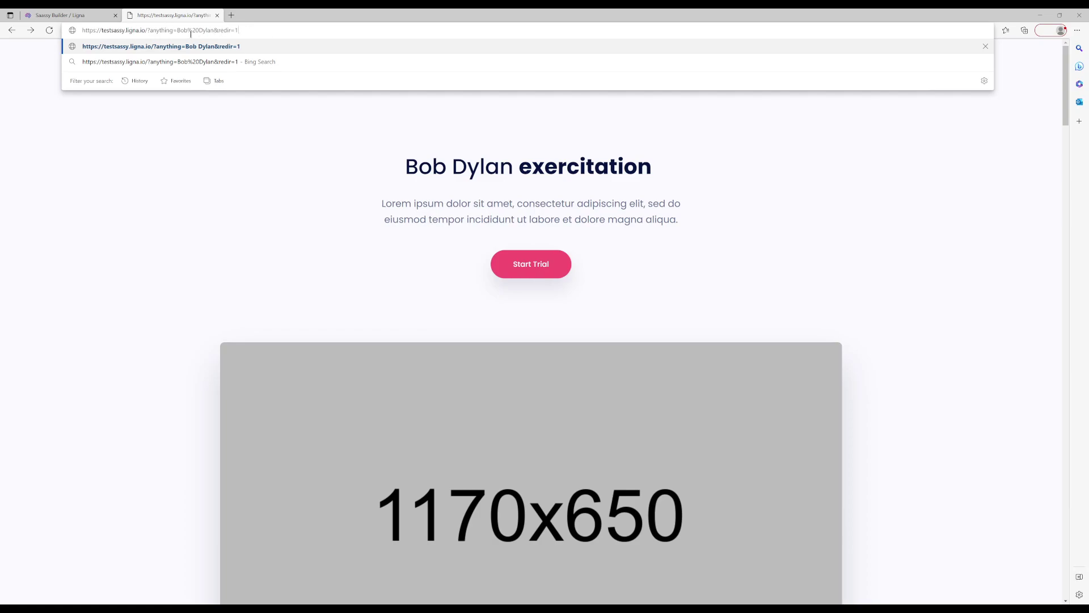
pyautogui.press('Return')
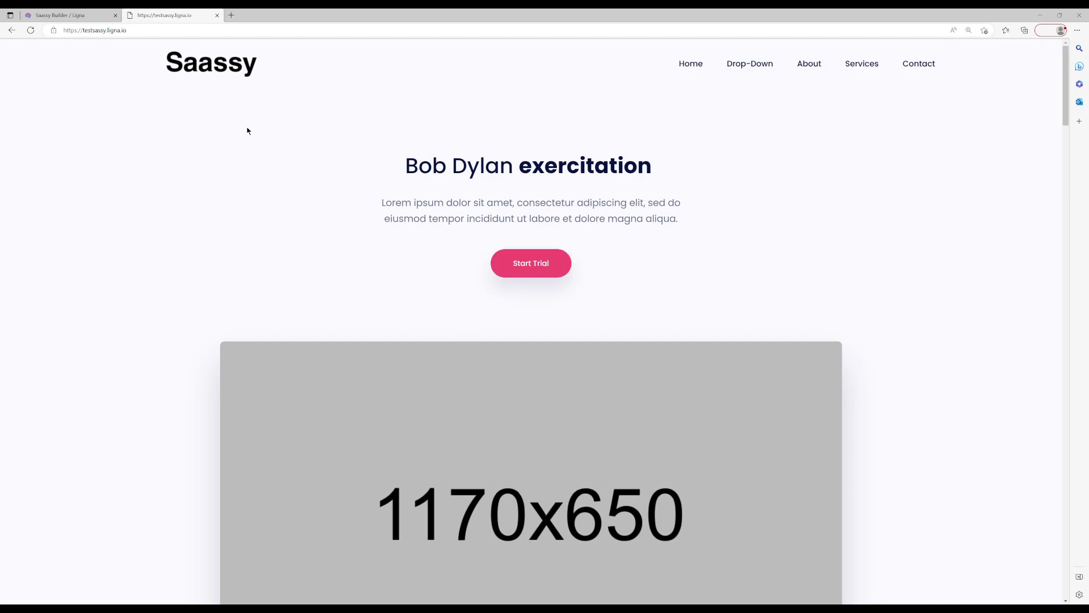
# Go back to the name-headed live page, then return to the Ligna builder tab.
pyautogui.scroll(-3, 247, 139)
pyautogui.scroll(3, 253, 165)
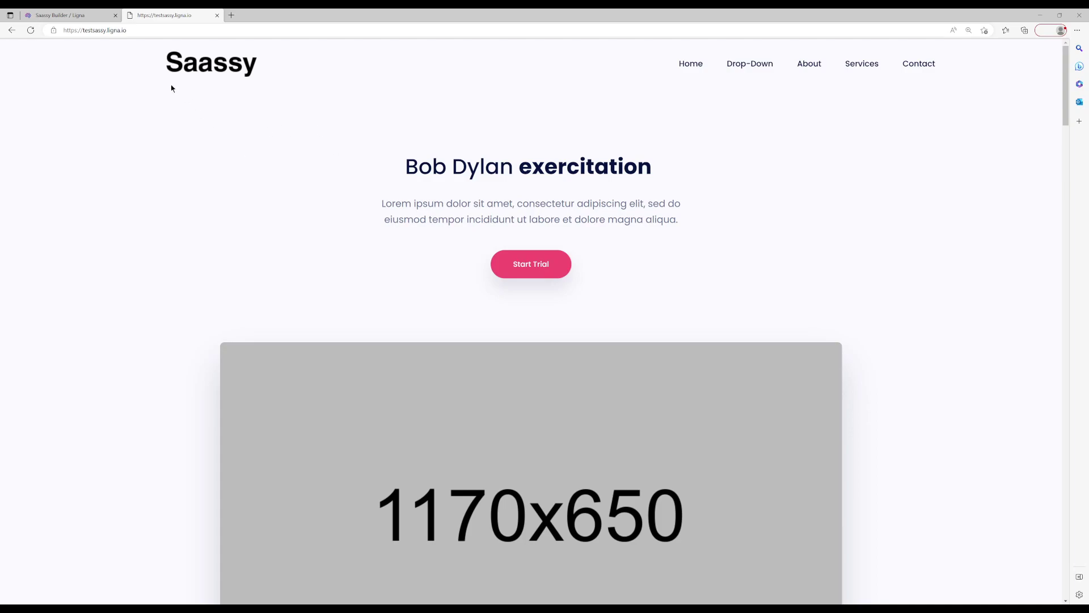
pyautogui.click(12, 30)
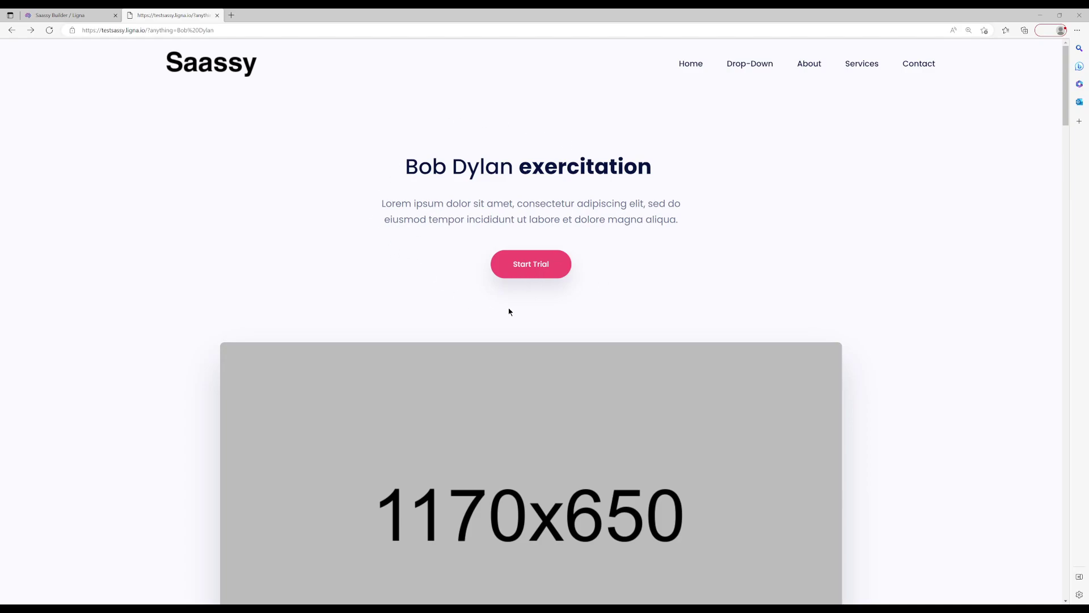
pyautogui.click(68, 16)
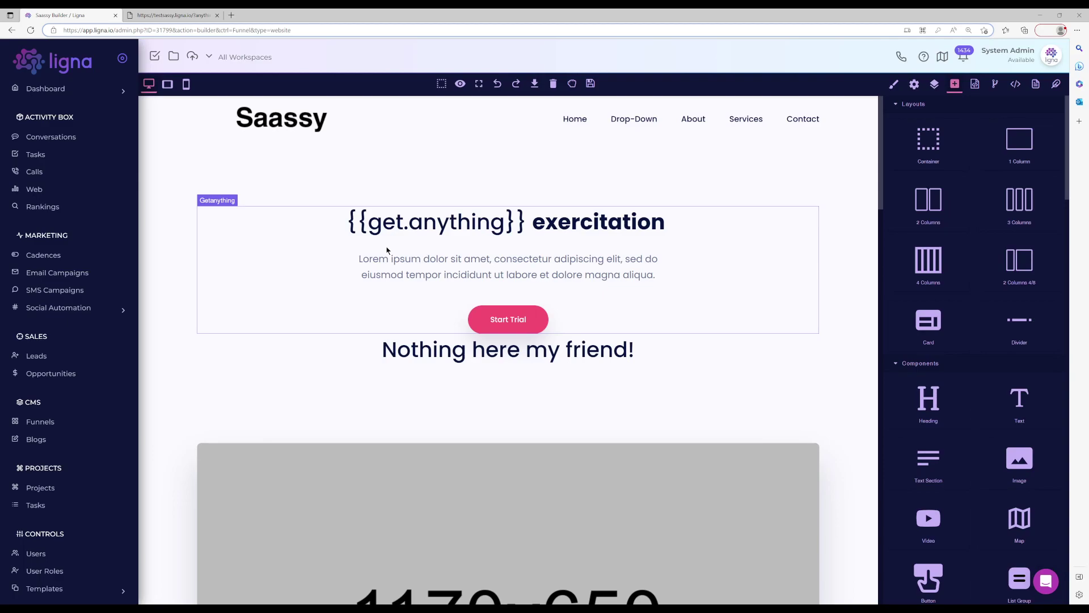
pyautogui.moveTo(476, 328)
pyautogui.mouseDown()
pyautogui.moveTo(463, 323)
pyautogui.moveTo(476, 325)
pyautogui.mouseUp()
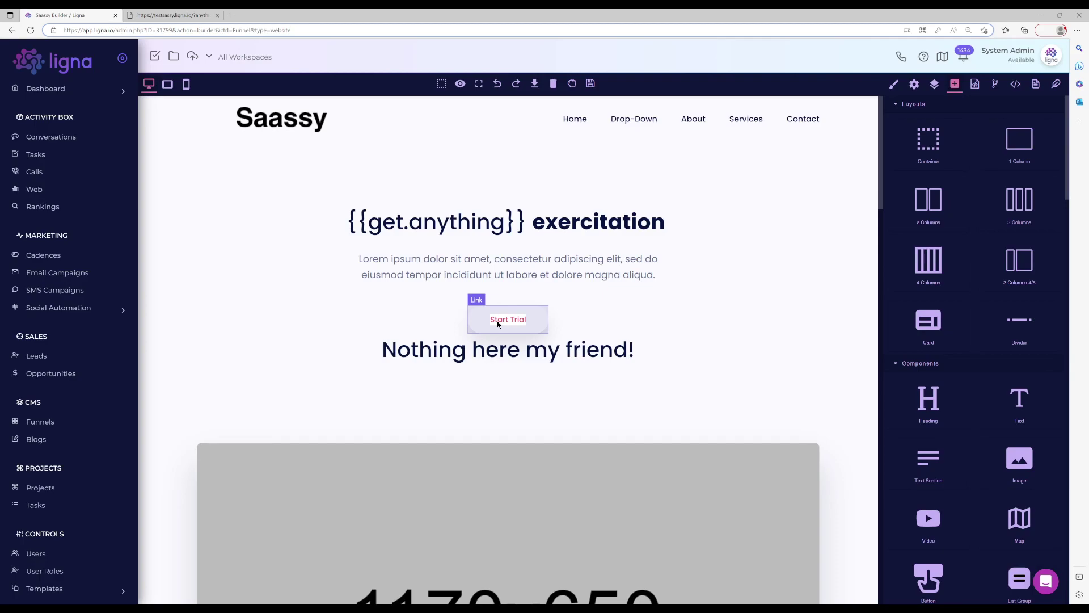
pyautogui.click(442, 185)
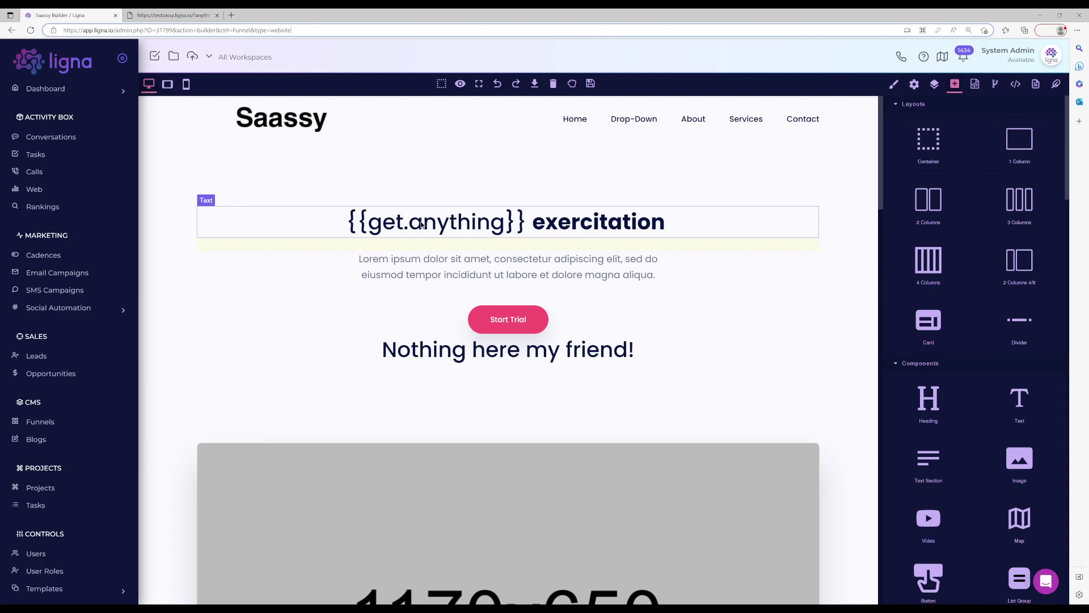
pyautogui.click(511, 325)
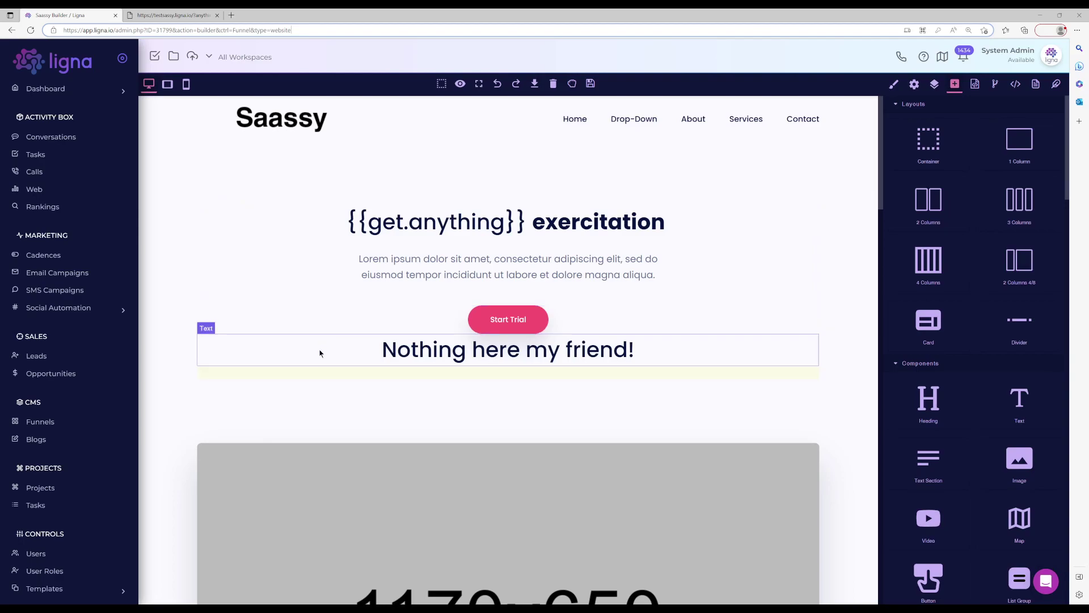
pyautogui.click(254, 356)
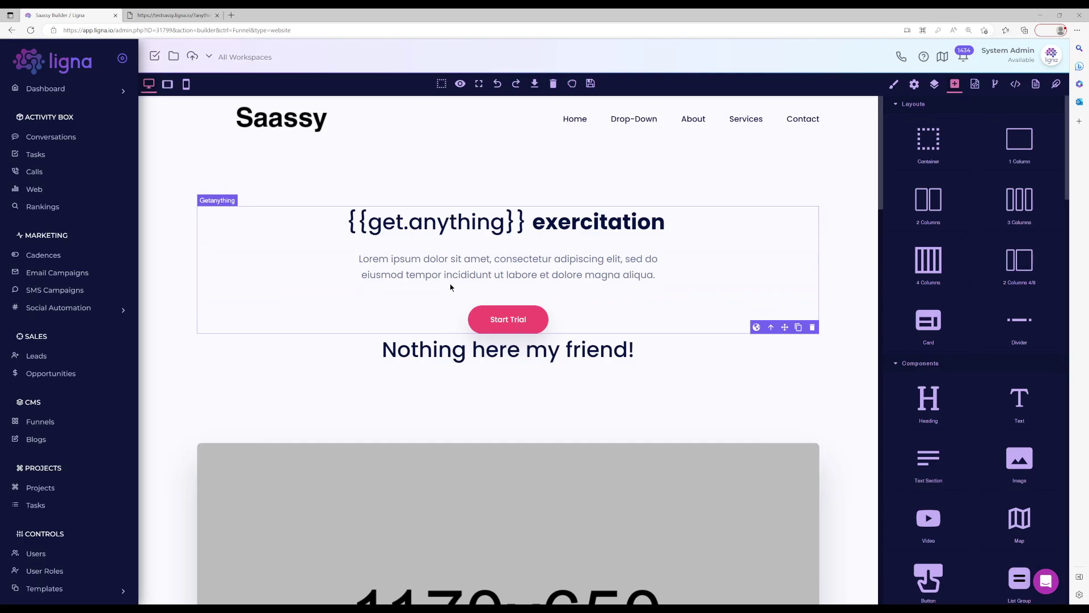
pyautogui.click(1015, 84)
# Scroll the source to the banner markup with the getanything and elsegetanything blocks.
pyautogui.scroll(-20, 568, 384)
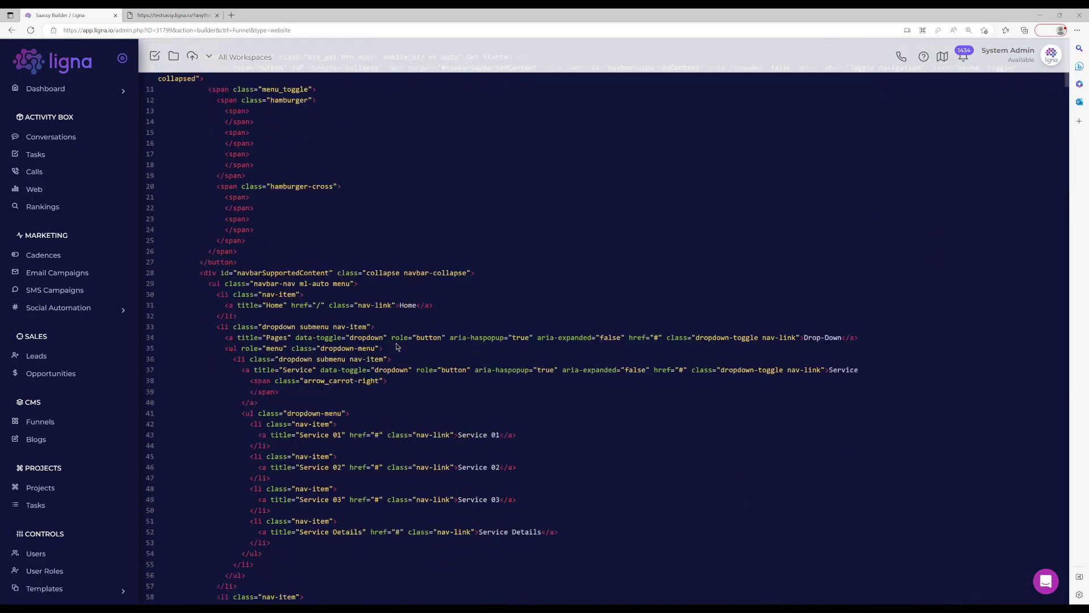
pyautogui.scroll(-15, 396, 346)
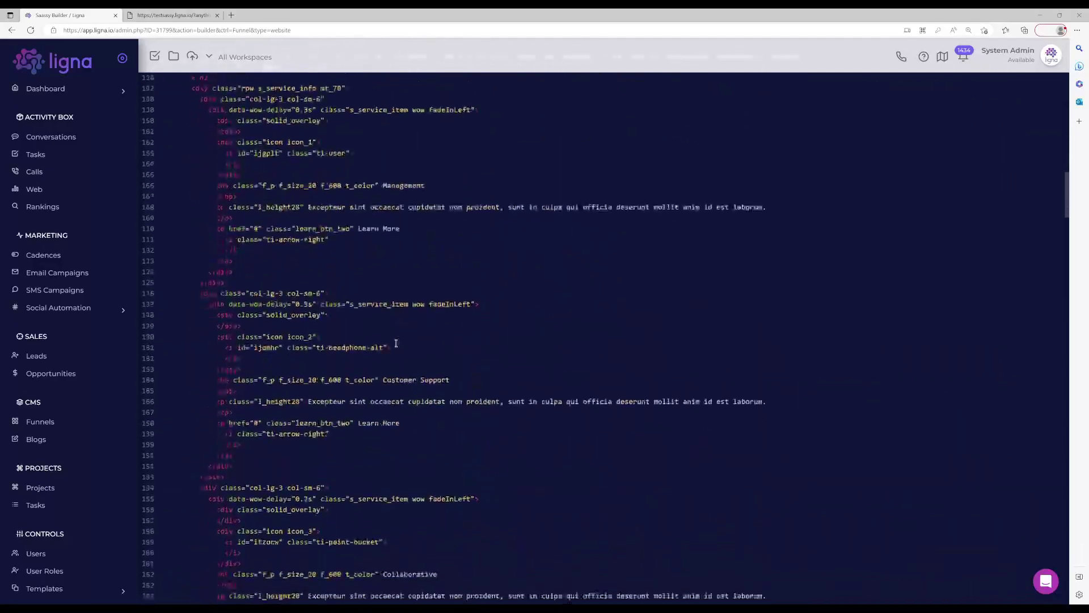
pyautogui.scroll(-5, 396, 345)
pyautogui.scroll(-5, 397, 344)
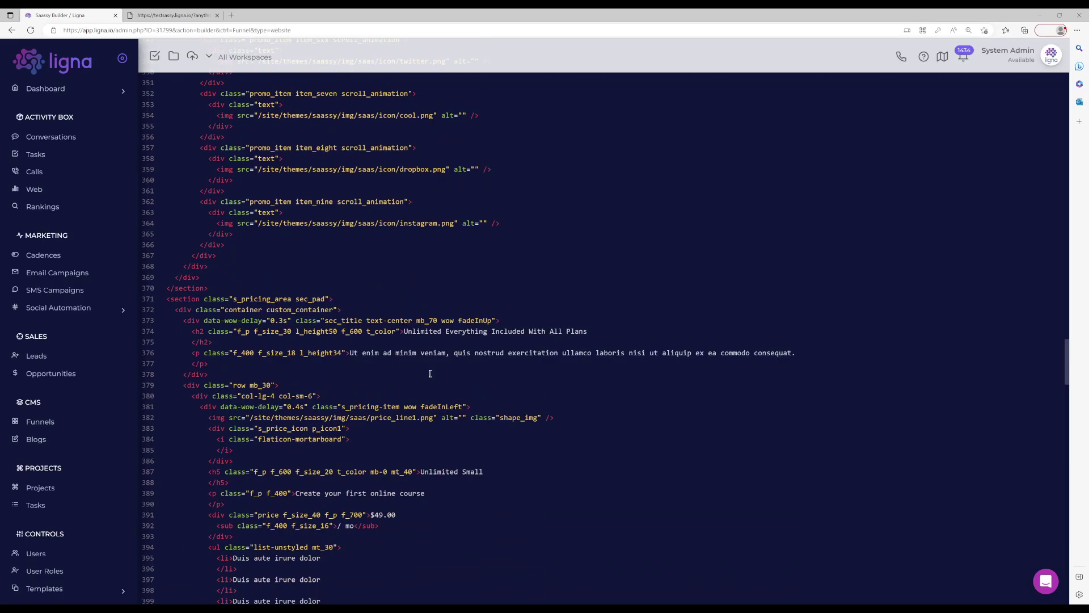
pyautogui.scroll(20, 430, 374)
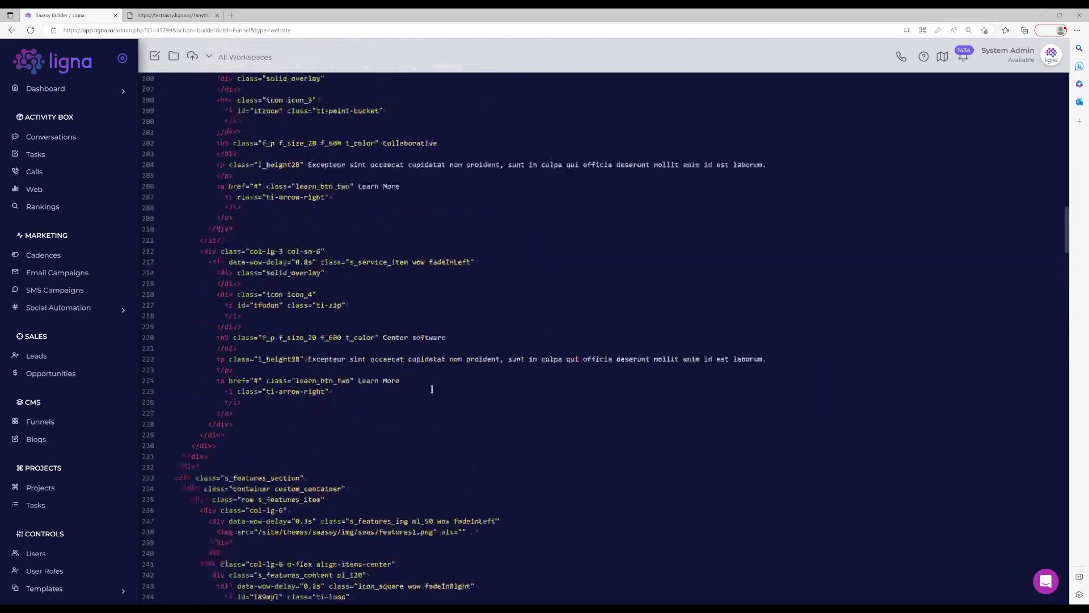
pyautogui.scroll(20, 433, 392)
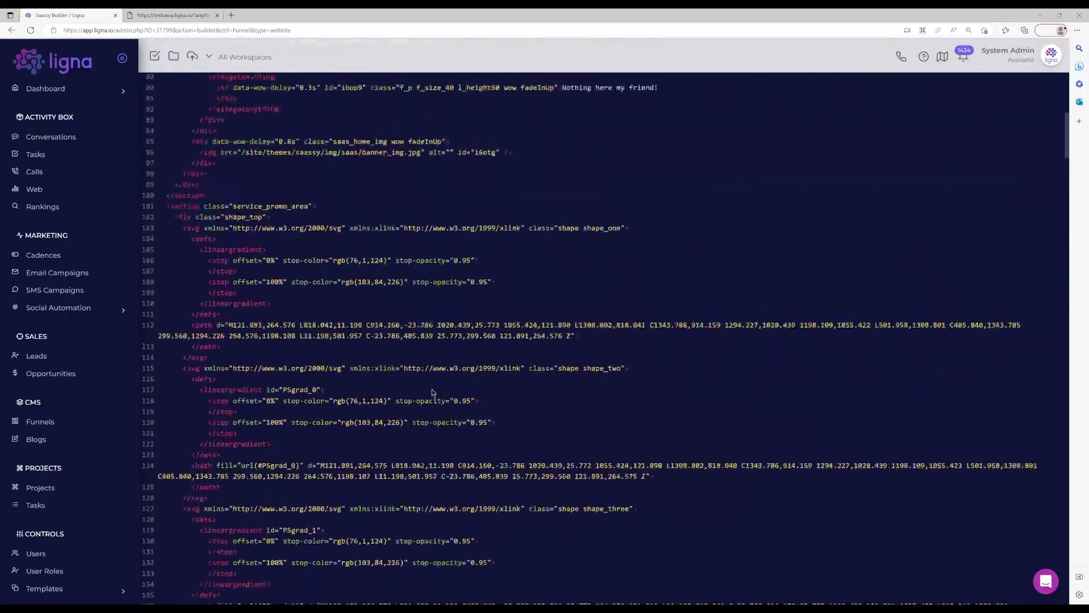
pyautogui.scroll(5, 431, 389)
pyautogui.scroll(-7, 431, 387)
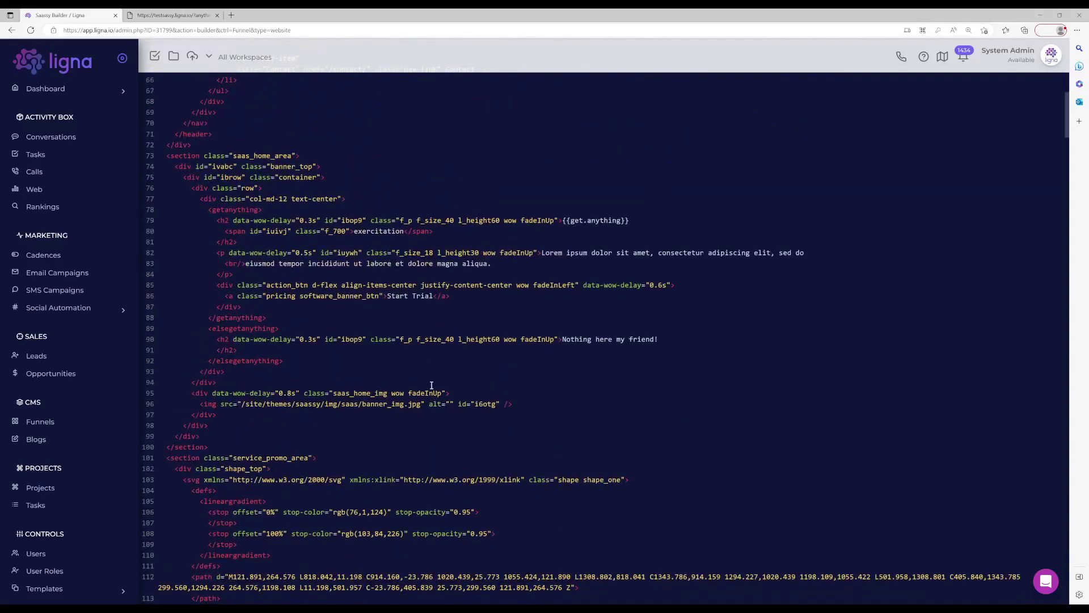